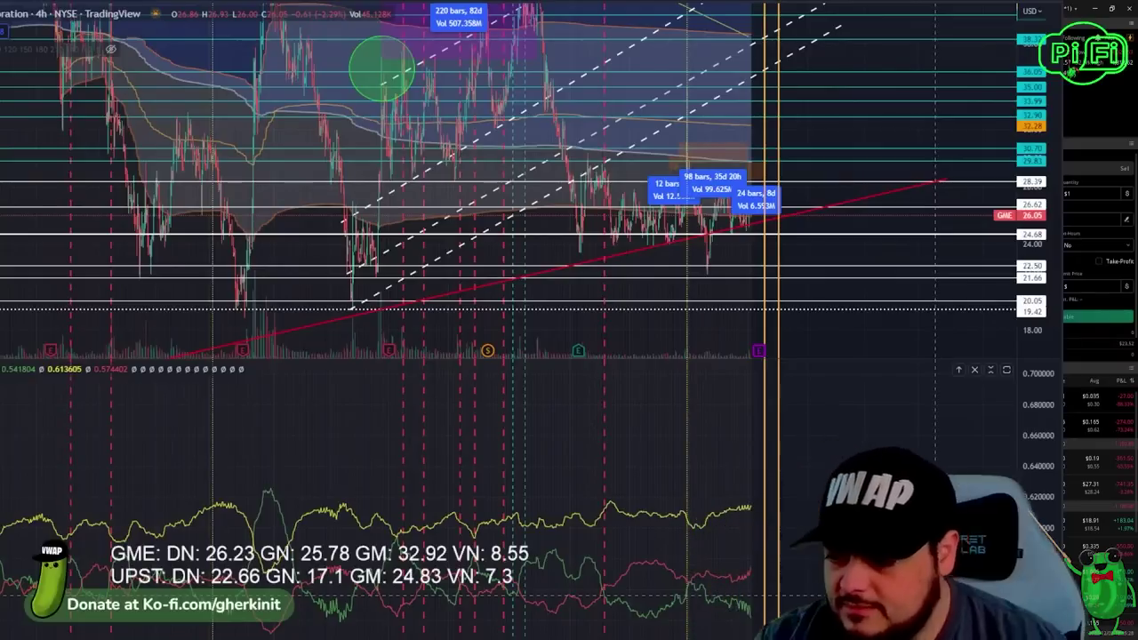
- Draw pink arrows at the yellow line's peaks and toward its latest reading on the indicator pane
{"action": "mouse_move", "coordinate": [337, 263]}
{"action": "left_mouse_down"}
{"action": "mouse_move", "coordinate": [266, 324]}
{"action": "mouse_move", "coordinate": [227, 439]}
{"action": "mouse_move", "coordinate": [246, 454]}
{"action": "left_mouse_up"}
{"action": "mouse_move", "coordinate": [339, 263]}
{"action": "left_mouse_down"}
{"action": "mouse_move", "coordinate": [313, 339]}
{"action": "mouse_move", "coordinate": [299, 461]}
{"action": "mouse_move", "coordinate": [310, 494]}
{"action": "mouse_move", "coordinate": [325, 474]}
{"action": "left_mouse_up"}
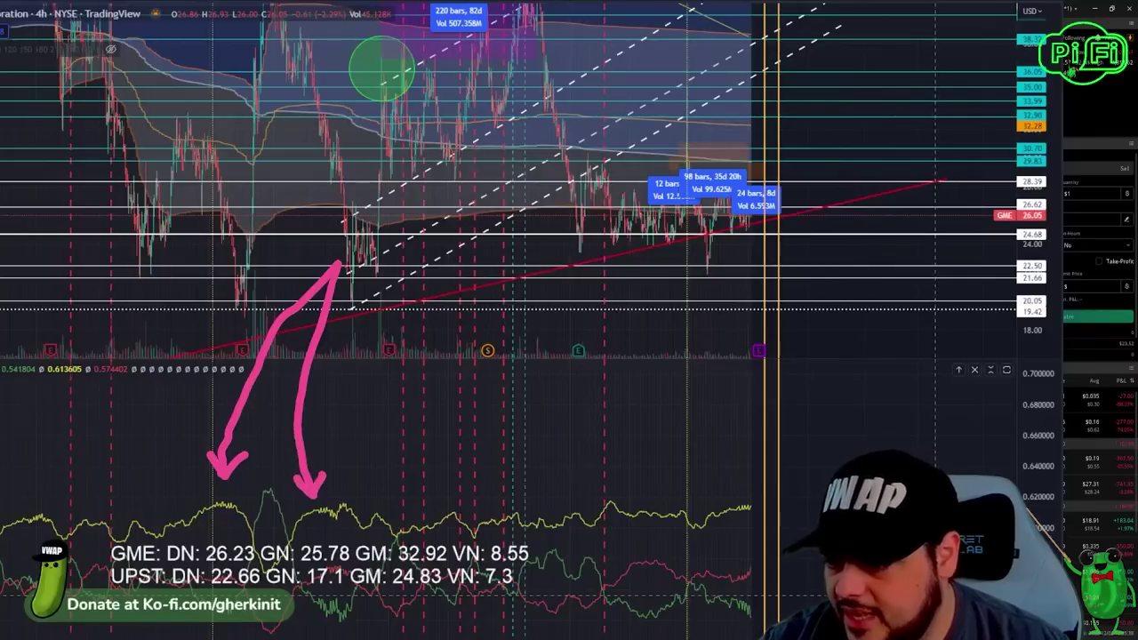
{"action": "mouse_move", "coordinate": [1031, 227]}
{"action": "left_mouse_down"}
{"action": "mouse_move", "coordinate": [812, 394]}
{"action": "mouse_move", "coordinate": [729, 485]}
{"action": "left_mouse_up"}
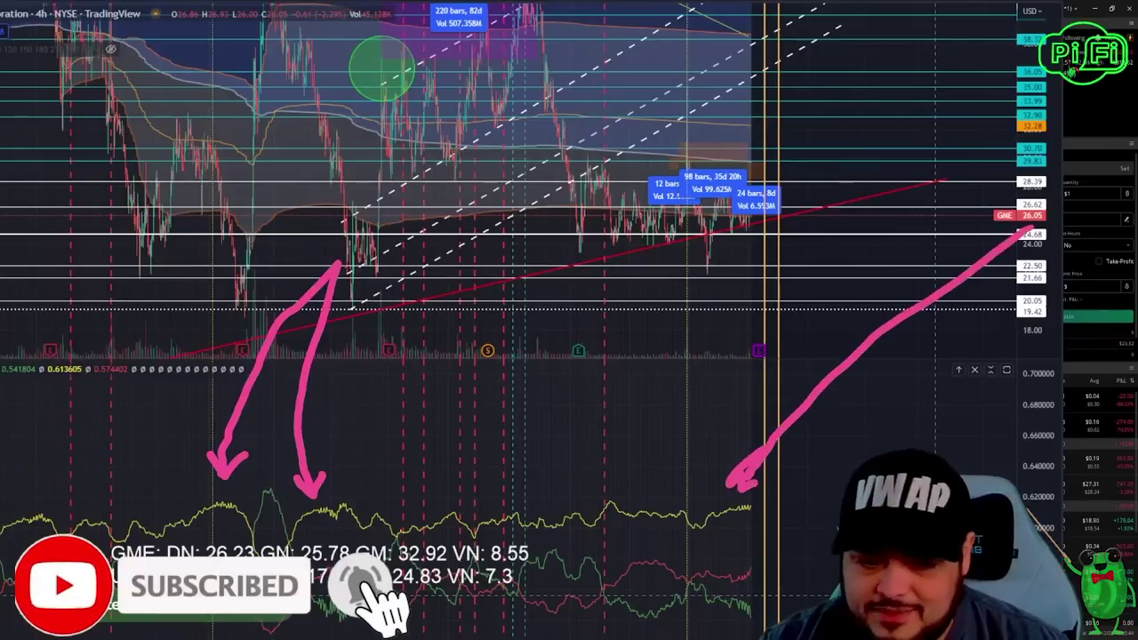
{"action": "key", "text": "ctrl+z"}
{"action": "left_click_drag", "start_coordinate": [687, 493], "coordinate": [716, 473]}
{"action": "key", "text": "ctrl+z"}
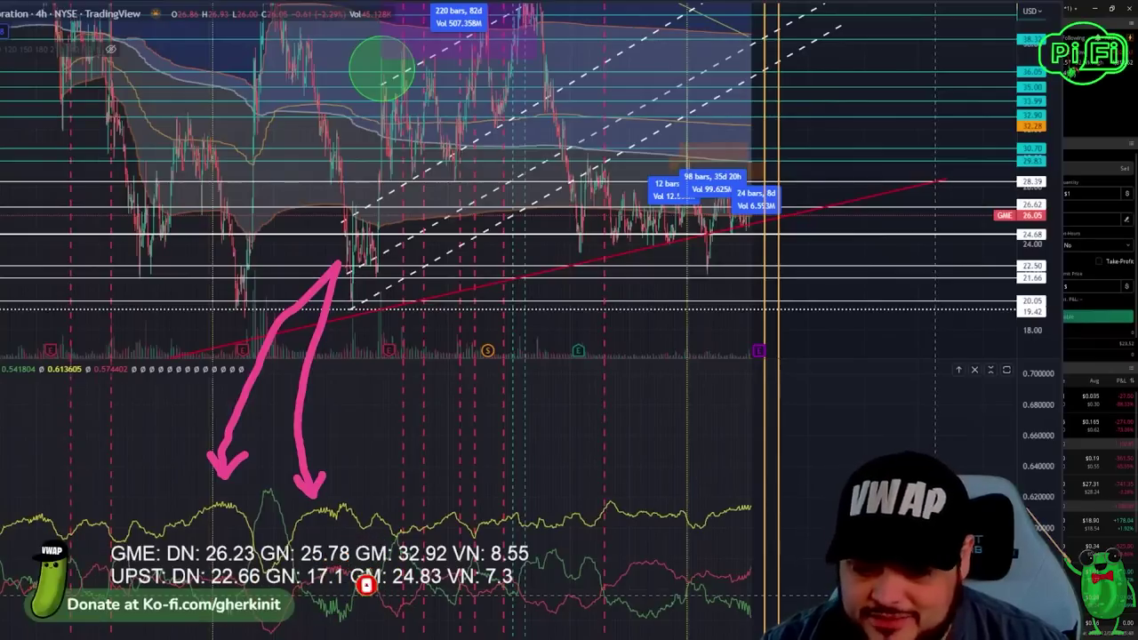
{"action": "left_click_drag", "start_coordinate": [757, 494], "coordinate": [825, 437]}
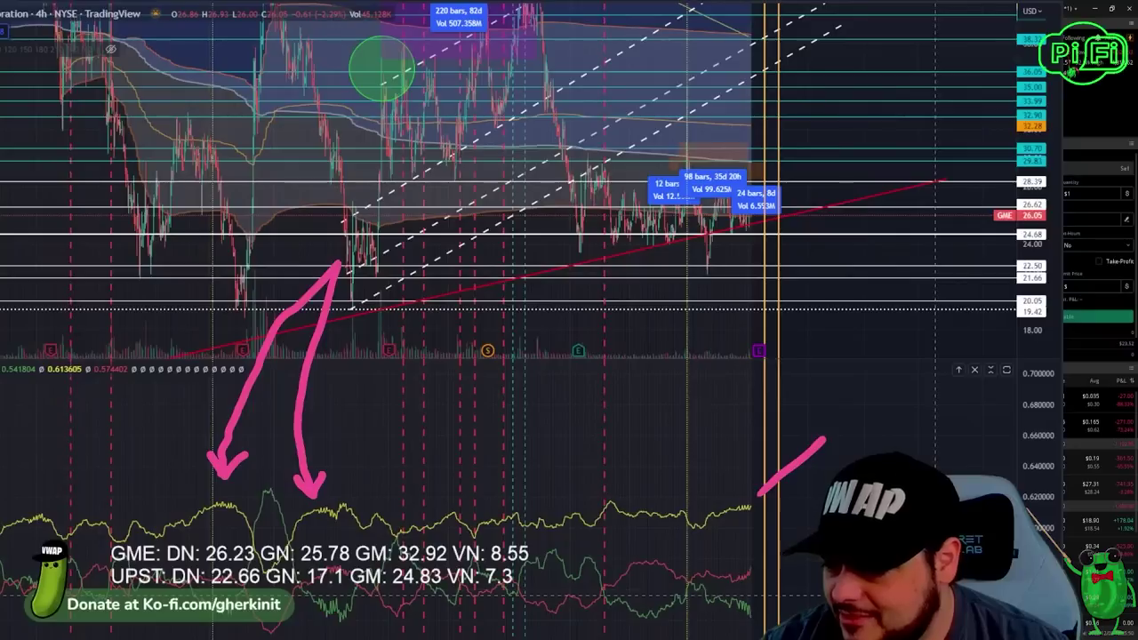
{"action": "left_click_drag", "start_coordinate": [766, 473], "coordinate": [782, 487]}
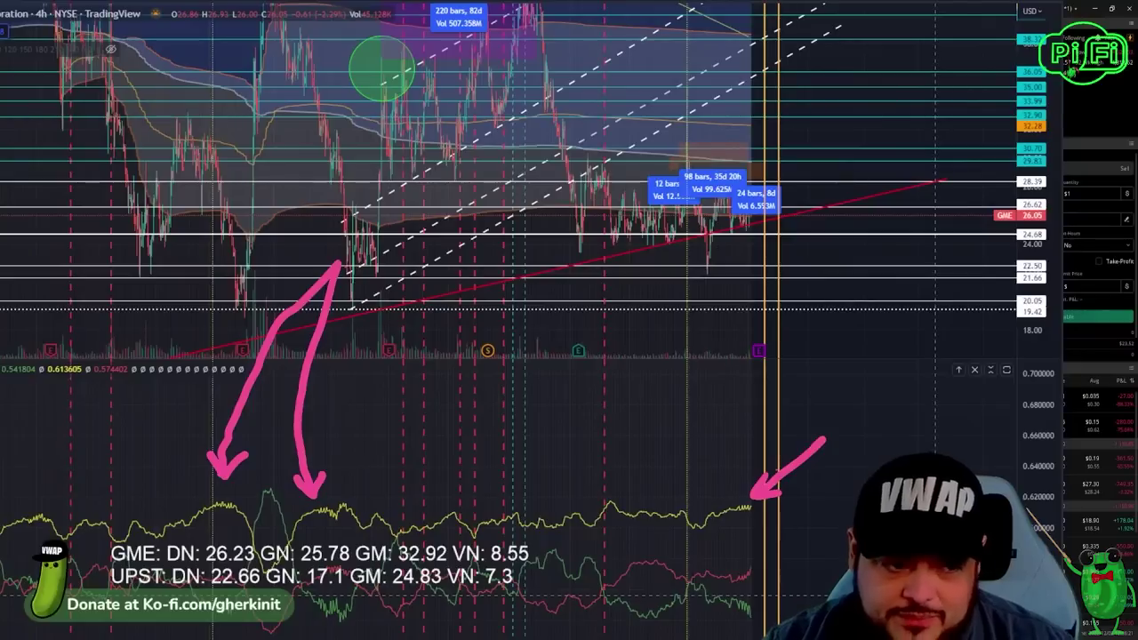
- Handwrite the pink note 'ETF → ETF – Short' above the price chart
{"action": "mouse_move", "coordinate": [331, 163]}
{"action": "left_mouse_down"}
{"action": "mouse_move", "coordinate": [382, 162]}
{"action": "mouse_move", "coordinate": [382, 175]}
{"action": "left_mouse_up"}
{"action": "left_click_drag", "start_coordinate": [382, 135], "coordinate": [402, 153]}
{"action": "mouse_move", "coordinate": [382, 174]}
{"action": "left_mouse_down"}
{"action": "mouse_move", "coordinate": [407, 173]}
{"action": "mouse_move", "coordinate": [433, 144]}
{"action": "left_mouse_up"}
{"action": "mouse_move", "coordinate": [419, 146]}
{"action": "left_mouse_down"}
{"action": "mouse_move", "coordinate": [420, 177]}
{"action": "mouse_move", "coordinate": [441, 174]}
{"action": "mouse_move", "coordinate": [470, 142]}
{"action": "left_mouse_up"}
{"action": "left_click_drag", "start_coordinate": [446, 156], "coordinate": [531, 159]}
{"action": "mouse_move", "coordinate": [531, 159]}
{"action": "left_mouse_down"}
{"action": "mouse_move", "coordinate": [510, 171]}
{"action": "mouse_move", "coordinate": [554, 174]}
{"action": "left_mouse_up"}
{"action": "mouse_move", "coordinate": [553, 144]}
{"action": "left_mouse_down"}
{"action": "mouse_move", "coordinate": [578, 142]}
{"action": "mouse_move", "coordinate": [585, 172]}
{"action": "left_mouse_up"}
{"action": "mouse_move", "coordinate": [587, 151]}
{"action": "left_mouse_down"}
{"action": "mouse_move", "coordinate": [612, 149]}
{"action": "mouse_move", "coordinate": [599, 177]}
{"action": "left_mouse_up"}
{"action": "mouse_move", "coordinate": [622, 149]}
{"action": "left_mouse_down"}
{"action": "mouse_move", "coordinate": [625, 178]}
{"action": "mouse_move", "coordinate": [649, 144]}
{"action": "mouse_move", "coordinate": [648, 158]}
{"action": "mouse_move", "coordinate": [707, 161]}
{"action": "mouse_move", "coordinate": [691, 175]}
{"action": "left_mouse_up"}
{"action": "left_click_drag", "start_coordinate": [754, 148], "coordinate": [731, 174]}
{"action": "left_click_drag", "start_coordinate": [763, 146], "coordinate": [784, 175]}
{"action": "left_click_drag", "start_coordinate": [799, 159], "coordinate": [826, 153]}
{"action": "mouse_move", "coordinate": [841, 148]}
{"action": "left_mouse_down"}
{"action": "mouse_move", "coordinate": [843, 169]}
{"action": "mouse_move", "coordinate": [861, 157]}
{"action": "left_mouse_up"}
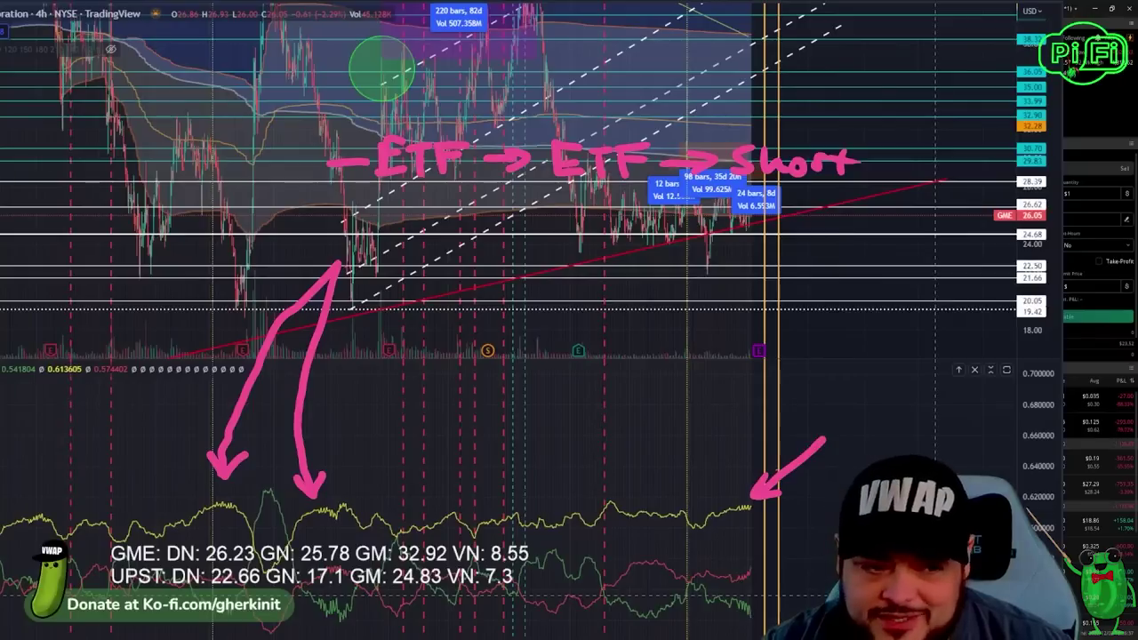
- Add pink strokes and arrows under the note marking the recent price bars, then clear all annotations
{"action": "left_click_drag", "start_coordinate": [593, 212], "coordinate": [556, 284]}
{"action": "mouse_move", "coordinate": [570, 229]}
{"action": "left_mouse_down"}
{"action": "mouse_move", "coordinate": [589, 210]}
{"action": "mouse_move", "coordinate": [599, 277]}
{"action": "mouse_move", "coordinate": [623, 230]}
{"action": "mouse_move", "coordinate": [631, 241]}
{"action": "mouse_move", "coordinate": [592, 279]}
{"action": "mouse_move", "coordinate": [647, 265]}
{"action": "mouse_move", "coordinate": [670, 234]}
{"action": "mouse_move", "coordinate": [677, 268]}
{"action": "mouse_move", "coordinate": [693, 268]}
{"action": "mouse_move", "coordinate": [706, 237]}
{"action": "mouse_move", "coordinate": [716, 274]}
{"action": "left_mouse_up"}
{"action": "left_click_drag", "start_coordinate": [711, 274], "coordinate": [727, 260]}
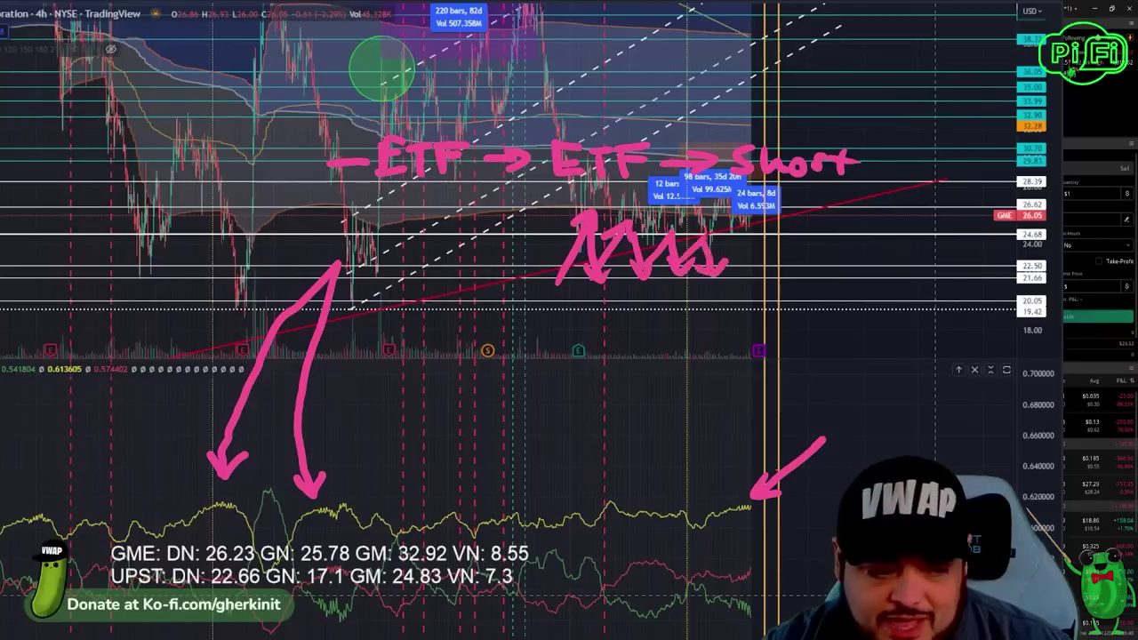
{"action": "key", "text": "Escape"}
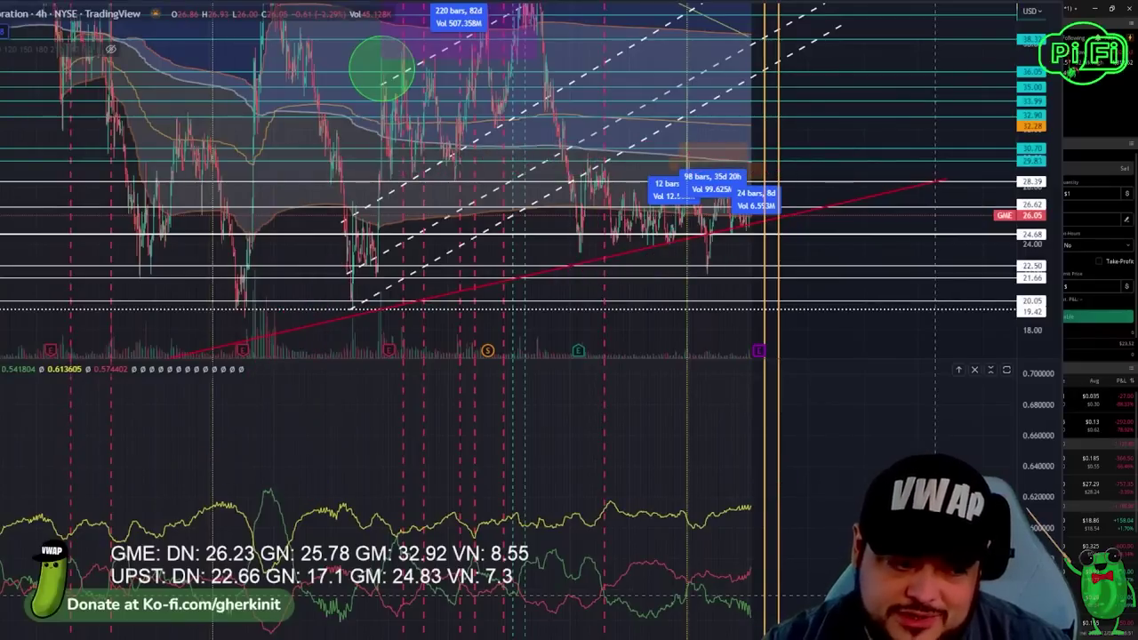
- Point pink arrows at the green line's peak and low, then clear them from the indicator pane
{"action": "left_click_drag", "start_coordinate": [269, 345], "coordinate": [283, 321]}
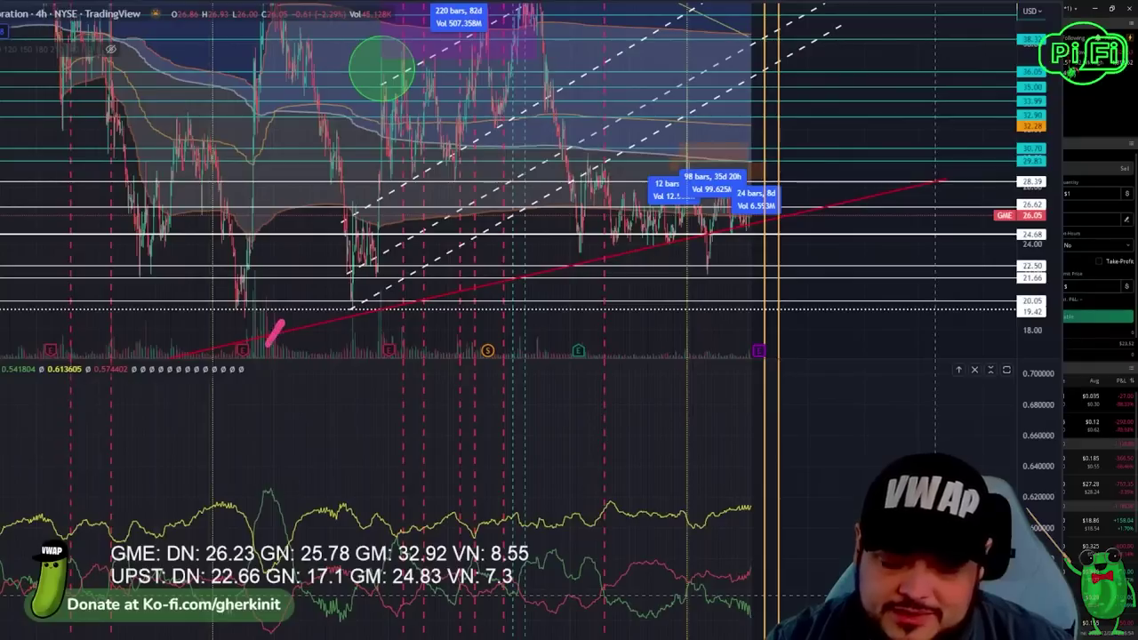
{"action": "key", "text": "Escape"}
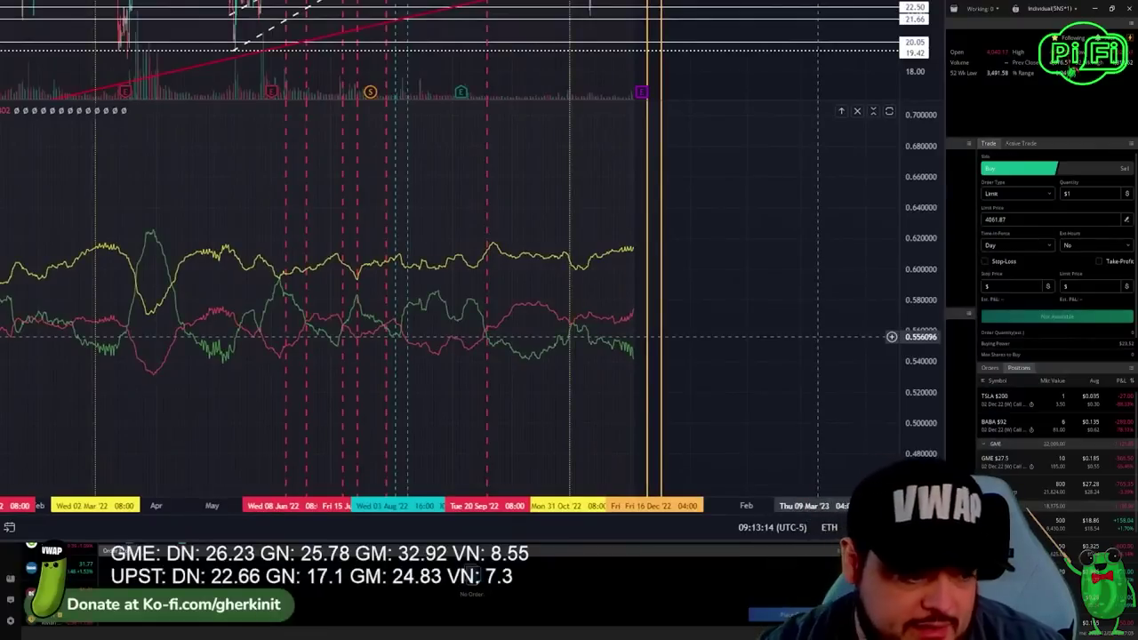
{"action": "left_click_drag", "start_coordinate": [285, 329], "coordinate": [296, 321]}
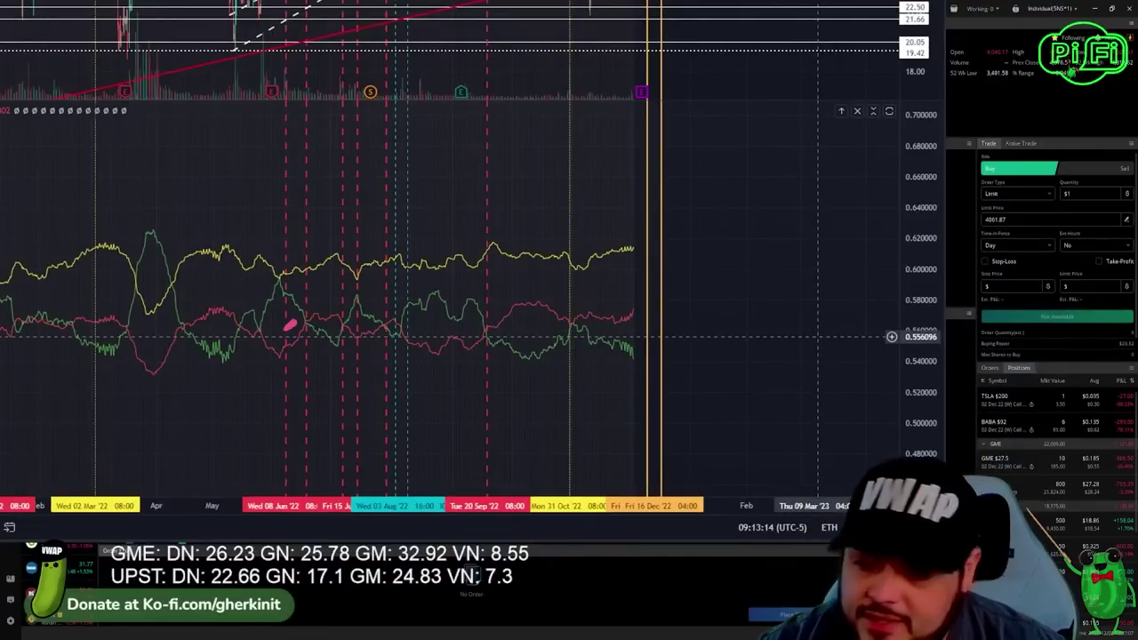
{"action": "mouse_move", "coordinate": [391, 145]}
{"action": "left_mouse_down"}
{"action": "mouse_move", "coordinate": [170, 238]}
{"action": "mouse_move", "coordinate": [187, 217]}
{"action": "mouse_move", "coordinate": [201, 247]}
{"action": "left_mouse_up"}
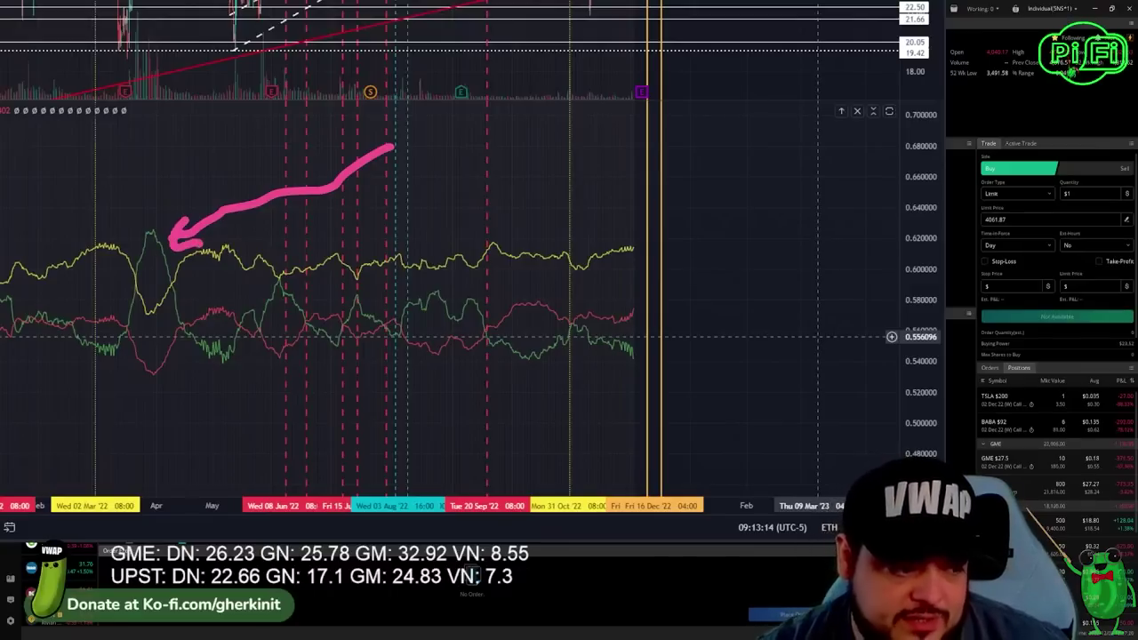
{"action": "left_click_drag", "start_coordinate": [95, 416], "coordinate": [100, 372]}
{"action": "left_click_drag", "start_coordinate": [86, 388], "coordinate": [116, 385]}
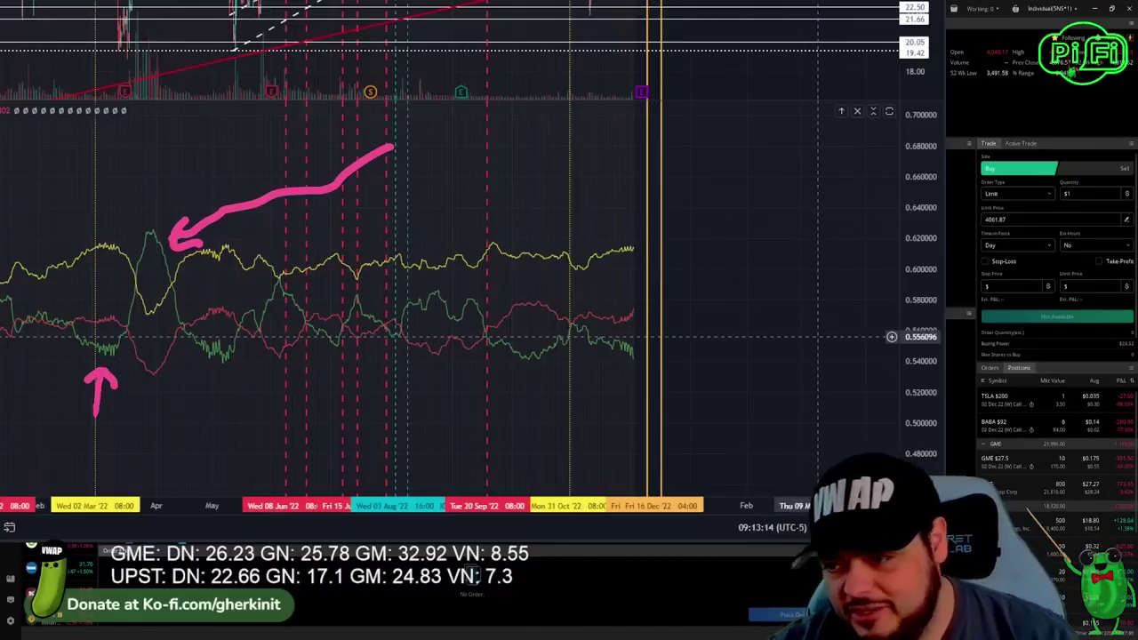
{"action": "key", "text": "Escape"}
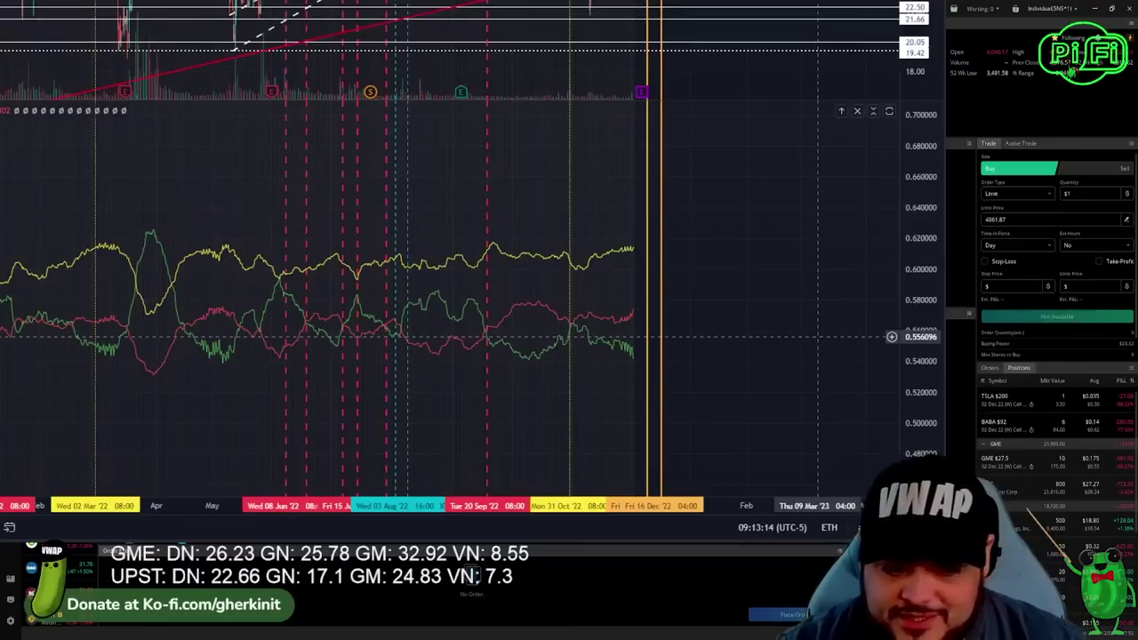
- Mark and erase an arrow at the recent green rise, then switch to Webull's four-chart layout
{"action": "mouse_move", "coordinate": [512, 409]}
{"action": "left_mouse_down"}
{"action": "mouse_move", "coordinate": [578, 354]}
{"action": "mouse_move", "coordinate": [568, 358]}
{"action": "mouse_move", "coordinate": [587, 363]}
{"action": "left_mouse_up"}
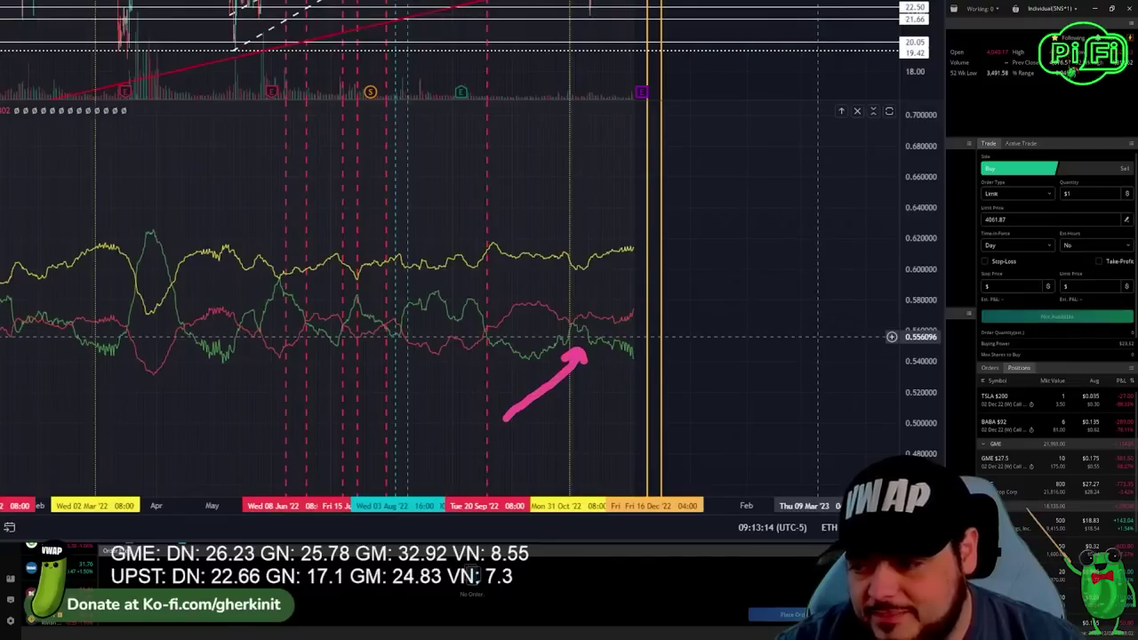
{"action": "key", "text": "Escape"}
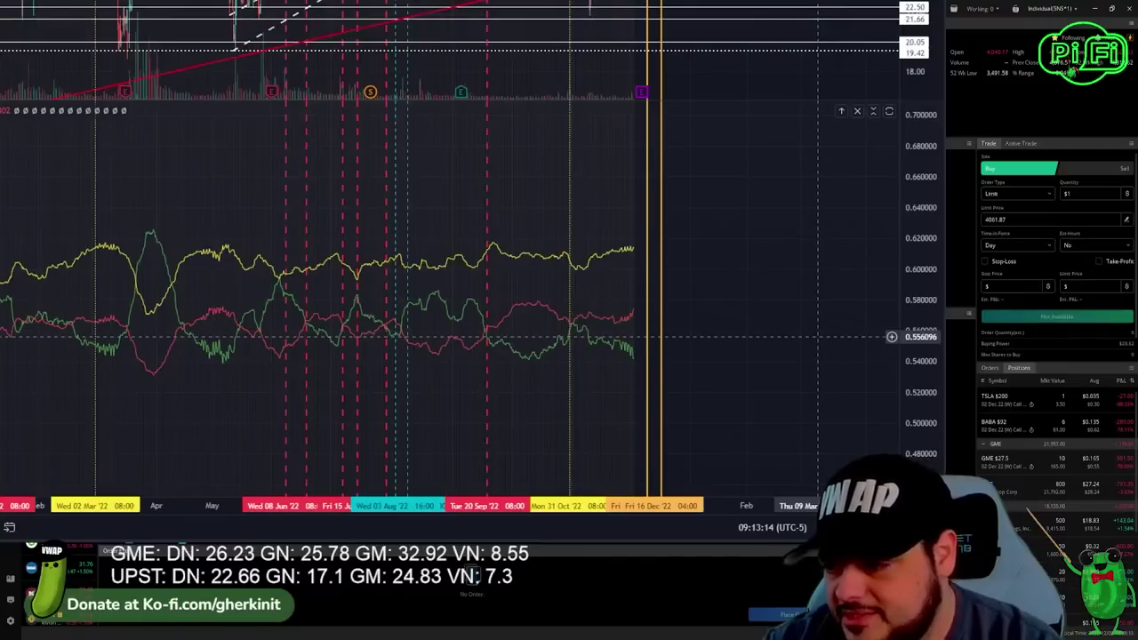
{"action": "key", "text": "alt+Tab"}
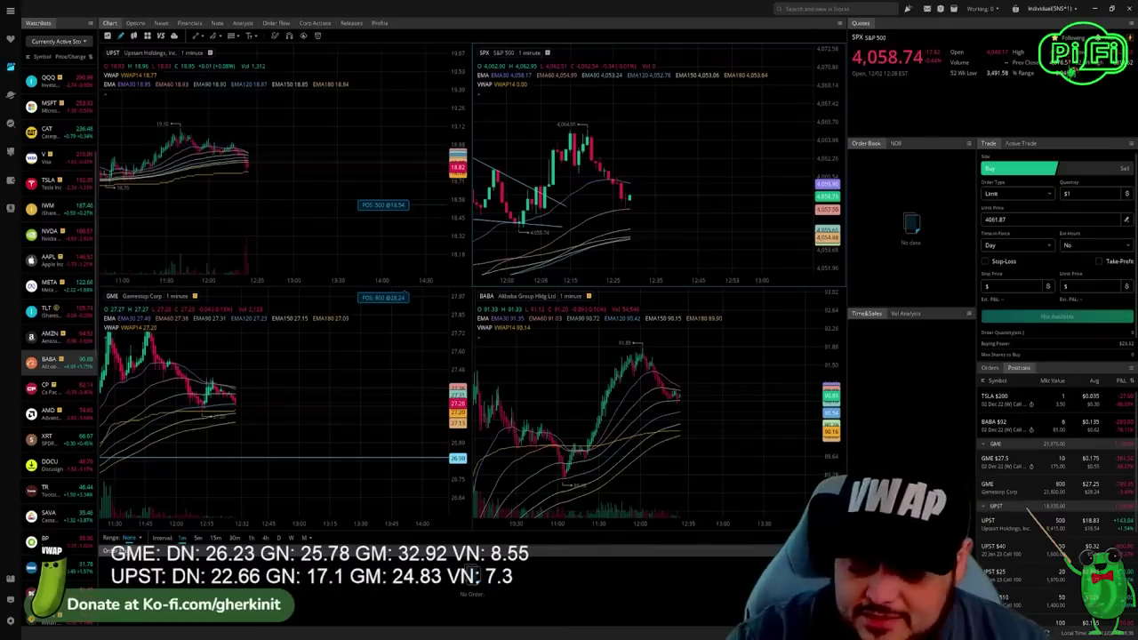
{"action": "mouse_move", "coordinate": [139, 194]}
{"action": "left_mouse_down"}
{"action": "mouse_move", "coordinate": [723, 317]}
{"action": "mouse_move", "coordinate": [800, 311]}
{"action": "left_mouse_up"}
{"action": "mouse_move", "coordinate": [67, 391]}
{"action": "left_mouse_down"}
{"action": "mouse_move", "coordinate": [765, 500]}
{"action": "mouse_move", "coordinate": [811, 521]}
{"action": "left_mouse_up"}
{"action": "left_click_drag", "start_coordinate": [769, 314], "coordinate": [822, 346]}
{"action": "left_click_drag", "start_coordinate": [142, 333], "coordinate": [212, 331]}
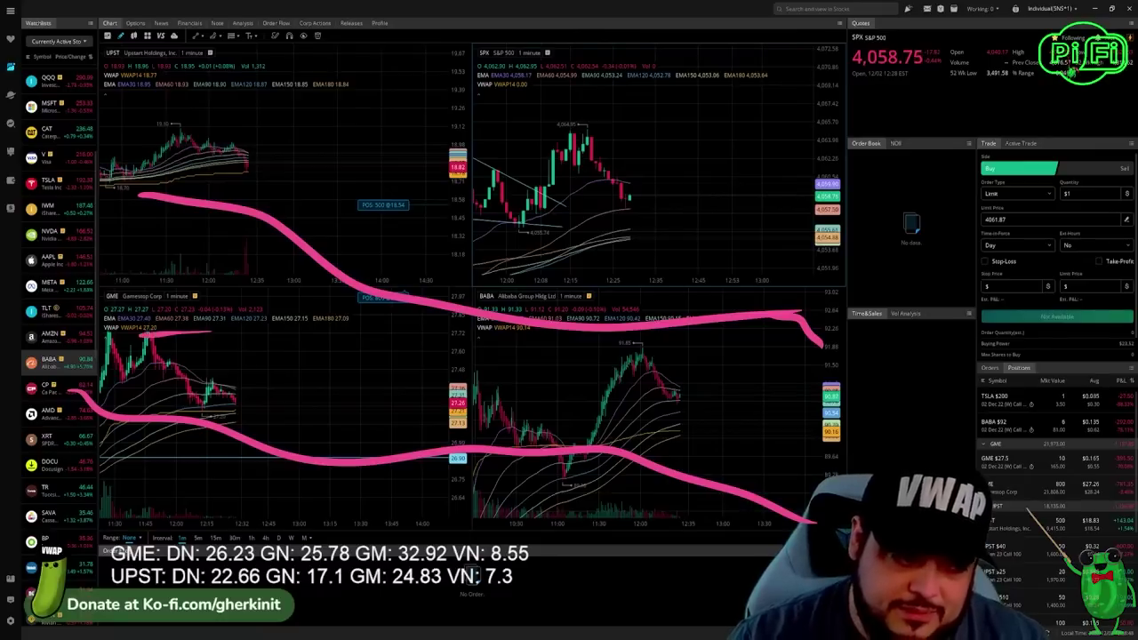
{"action": "mouse_move", "coordinate": [126, 371]}
{"action": "left_mouse_down"}
{"action": "mouse_move", "coordinate": [425, 368]}
{"action": "mouse_move", "coordinate": [790, 391]}
{"action": "mouse_move", "coordinate": [1080, 385]}
{"action": "left_mouse_up"}
{"action": "left_click_drag", "start_coordinate": [81, 576], "coordinate": [729, 588]}
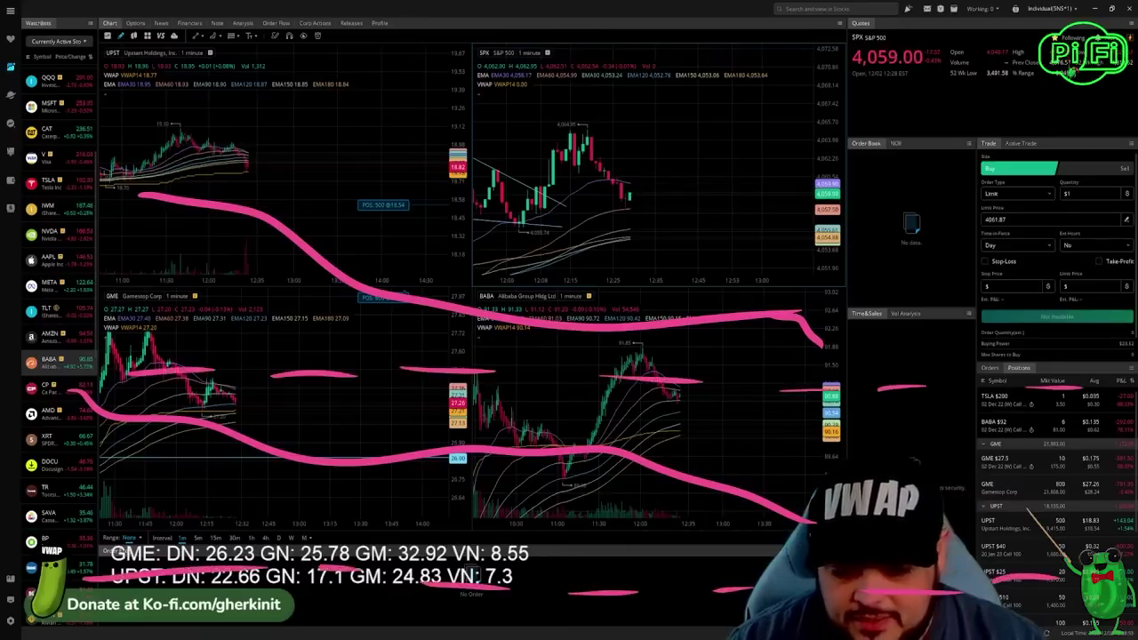
{"action": "mouse_move", "coordinate": [455, 82]}
{"action": "left_mouse_down"}
{"action": "mouse_move", "coordinate": [706, 583]}
{"action": "mouse_move", "coordinate": [694, 578]}
{"action": "mouse_move", "coordinate": [719, 570]}
{"action": "left_mouse_up"}
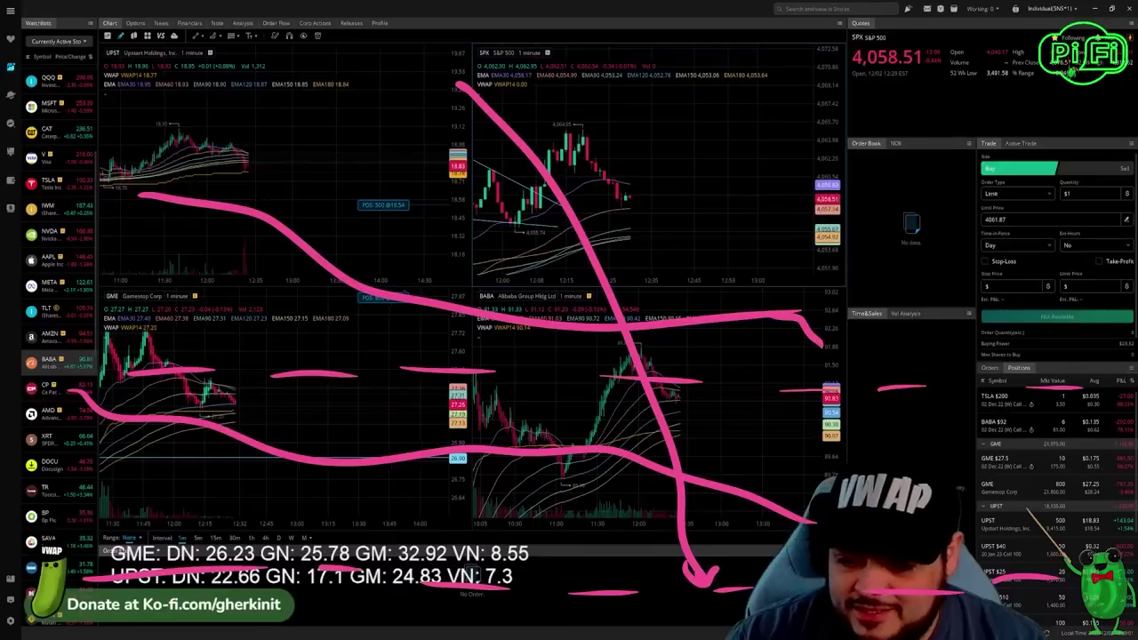
{"action": "key", "text": "Escape"}
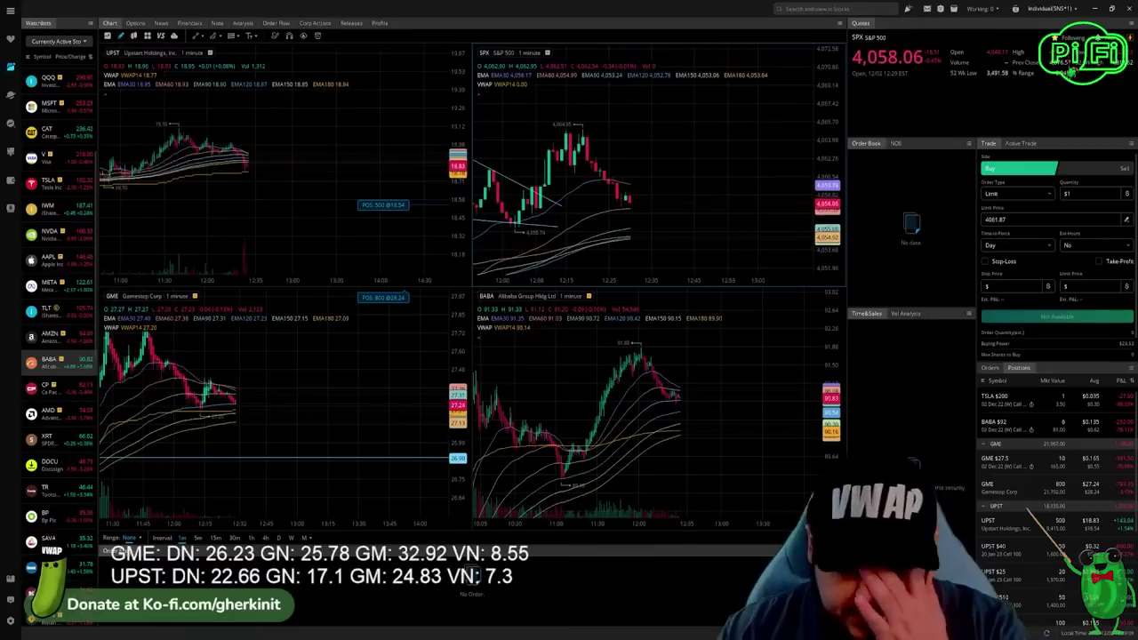
{"action": "mouse_move", "coordinate": [227, 111]}
{"action": "left_mouse_down"}
{"action": "mouse_move", "coordinate": [261, 158]}
{"action": "mouse_move", "coordinate": [294, 134]}
{"action": "mouse_move", "coordinate": [340, 153]}
{"action": "mouse_move", "coordinate": [347, 142]}
{"action": "left_mouse_up"}
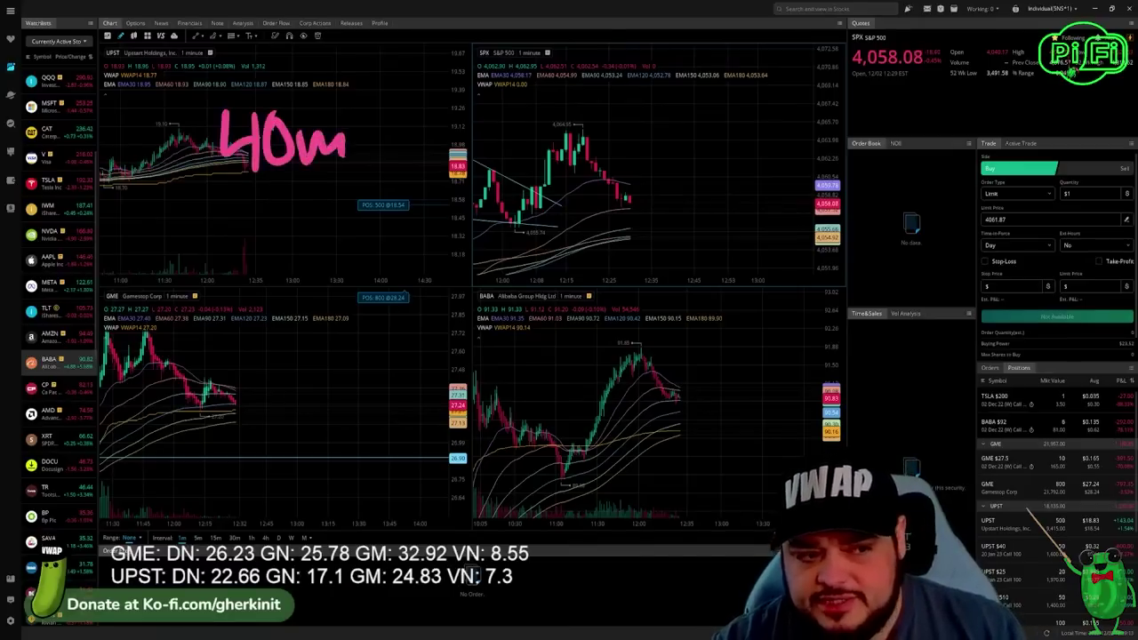
{"action": "mouse_move", "coordinate": [673, 105]}
{"action": "left_mouse_down"}
{"action": "mouse_move", "coordinate": [677, 150]}
{"action": "mouse_move", "coordinate": [811, 134]}
{"action": "mouse_move", "coordinate": [862, 153]}
{"action": "left_mouse_up"}
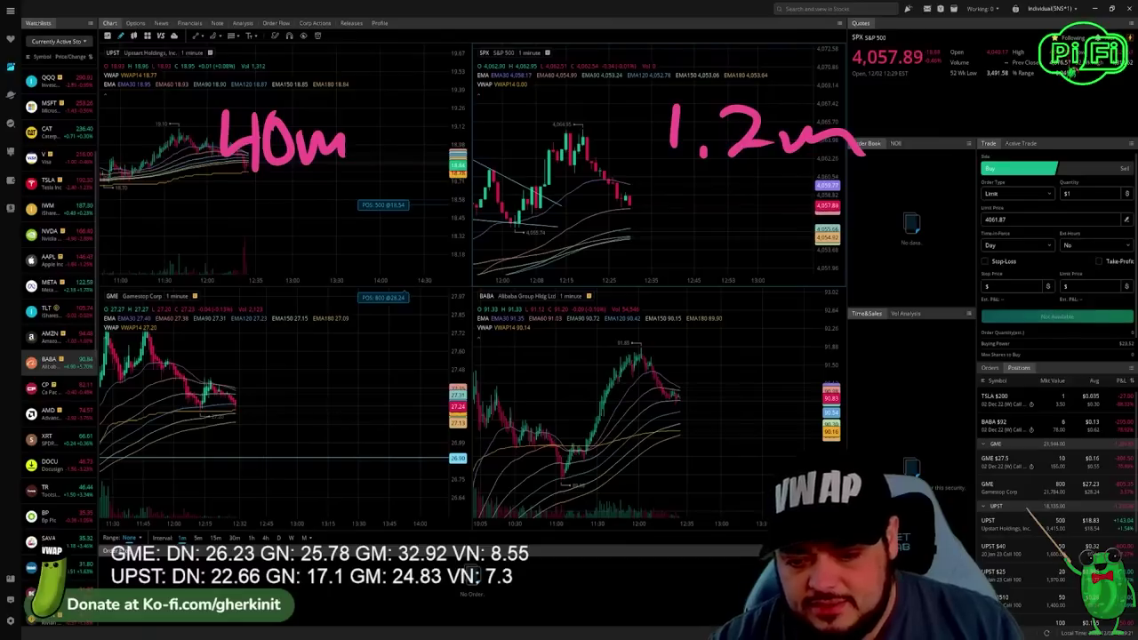
{"action": "mouse_move", "coordinate": [834, 81]}
{"action": "left_mouse_down"}
{"action": "mouse_move", "coordinate": [800, 85]}
{"action": "mouse_move", "coordinate": [896, 133]}
{"action": "mouse_move", "coordinate": [662, 104]}
{"action": "left_mouse_up"}
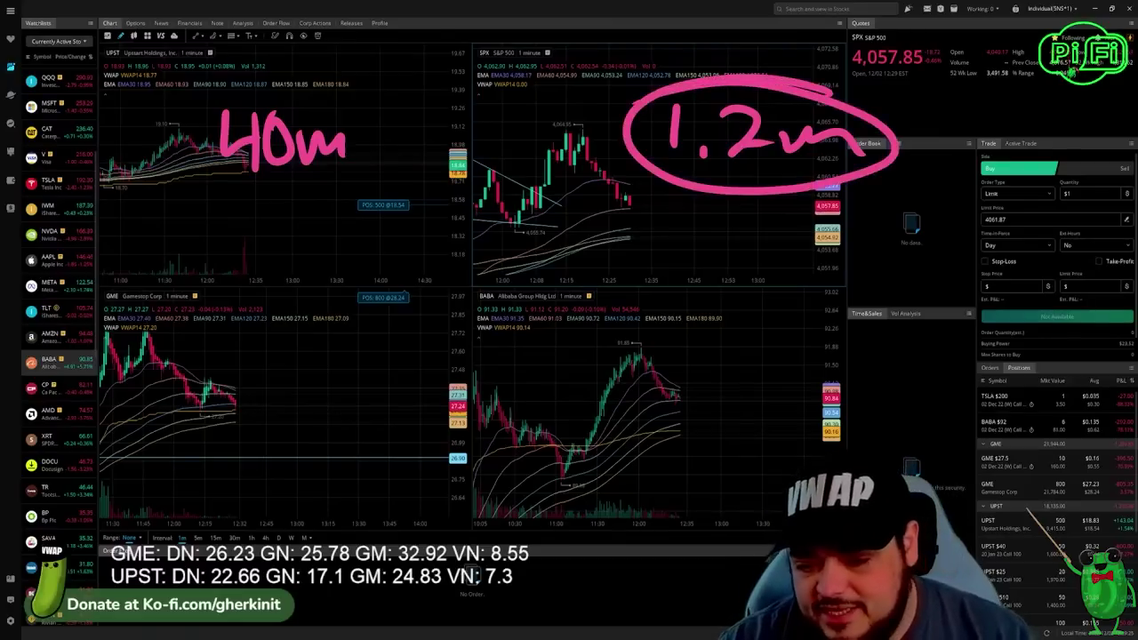
{"action": "key", "text": "Escape"}
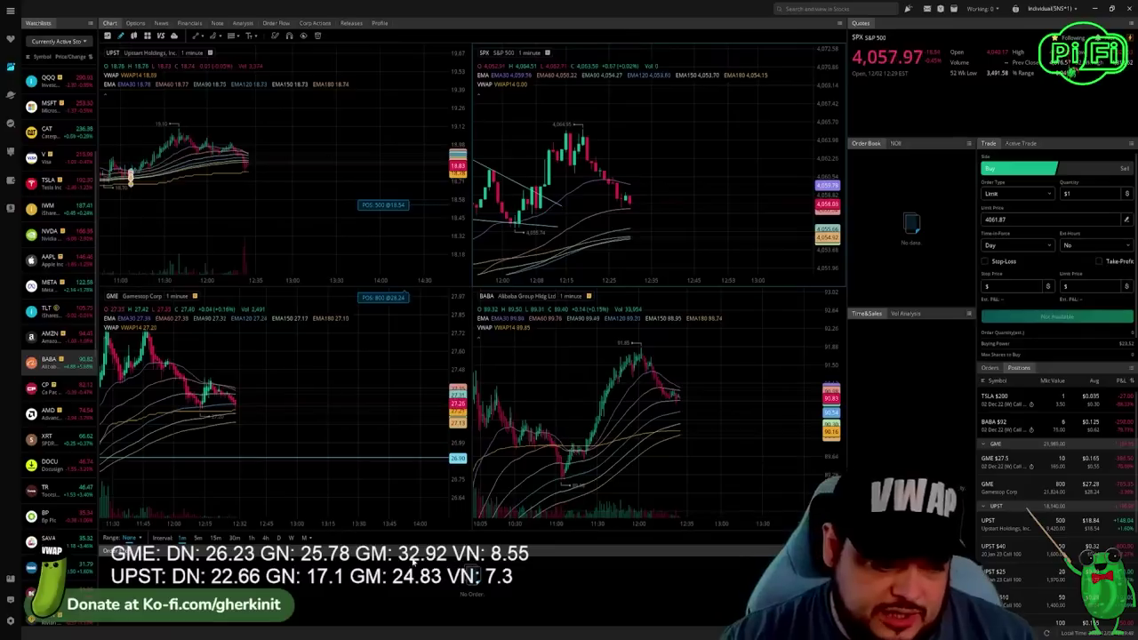
- Switch all four charts to daily bars, zooming in on GME and widening UPST's range
{"action": "left_click", "coordinate": [279, 538]}
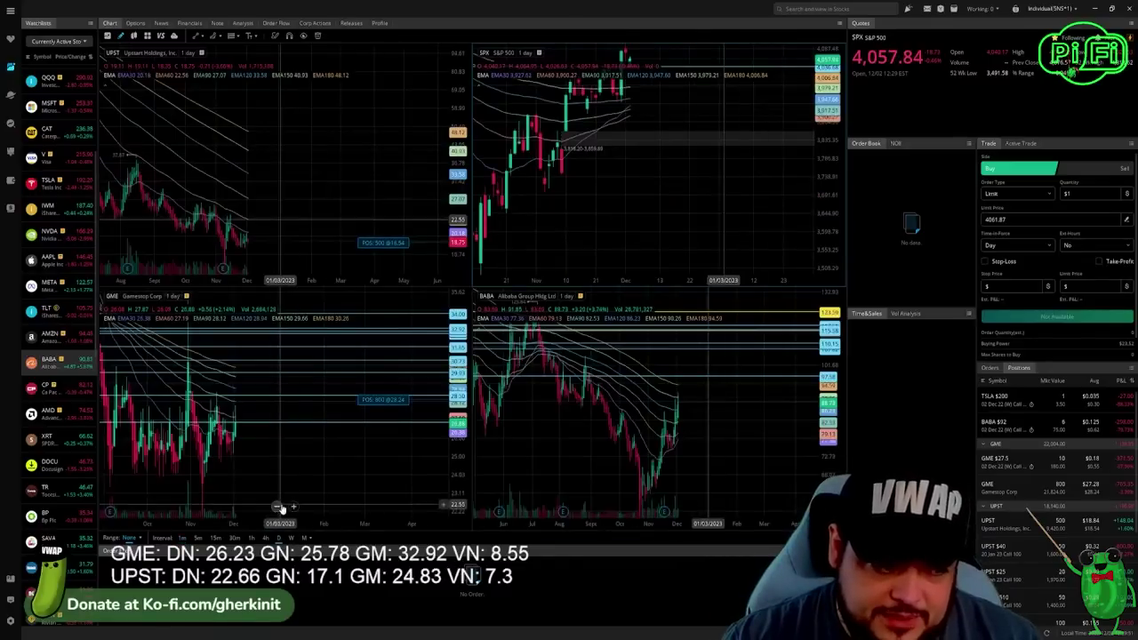
{"action": "left_click", "coordinate": [297, 462]}
{"action": "scroll", "coordinate": [311, 466], "scroll_direction": "up", "scroll_amount": 4}
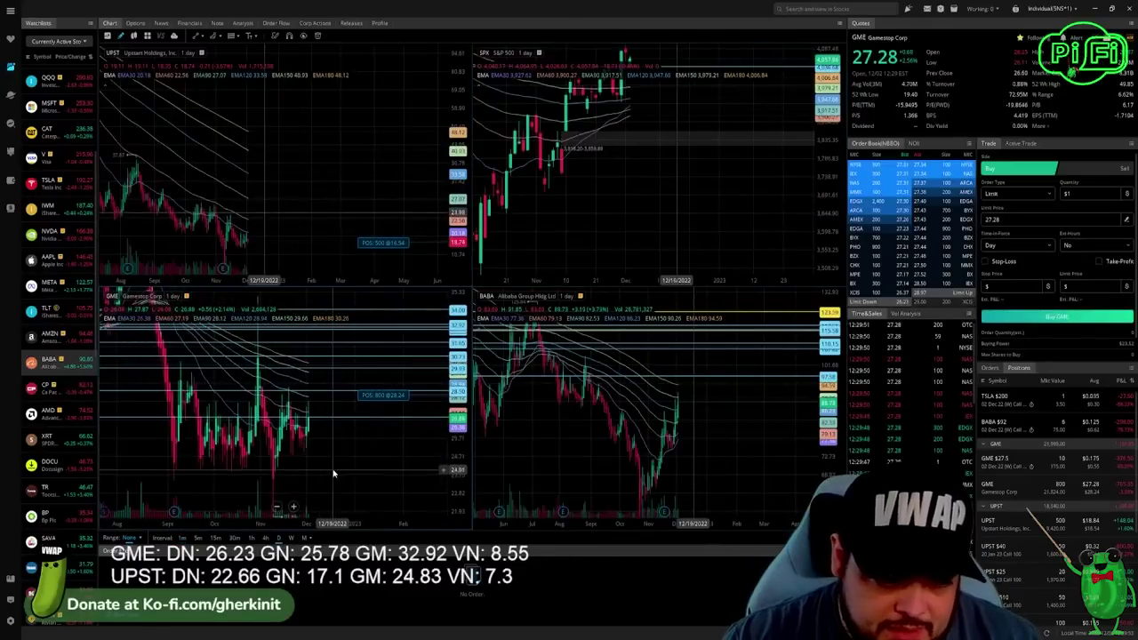
{"action": "scroll", "coordinate": [335, 474], "scroll_direction": "up", "scroll_amount": 3}
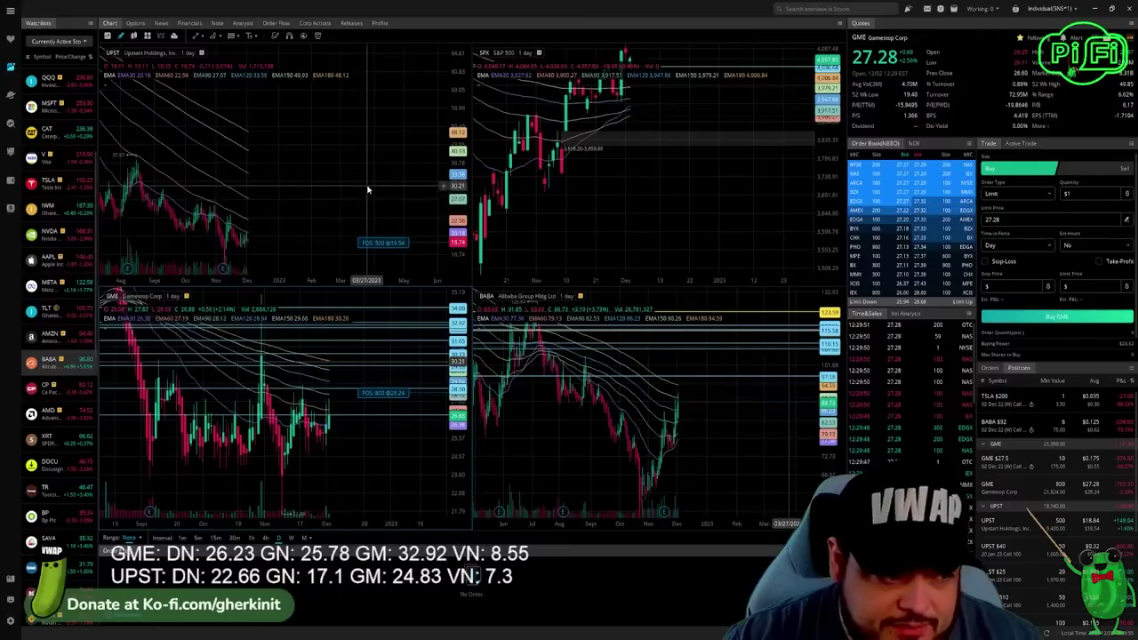
{"action": "scroll", "coordinate": [336, 210], "scroll_direction": "up", "scroll_amount": 2}
{"action": "left_click", "coordinate": [336, 210]}
{"action": "scroll", "coordinate": [378, 183], "scroll_direction": "down", "scroll_amount": 4}
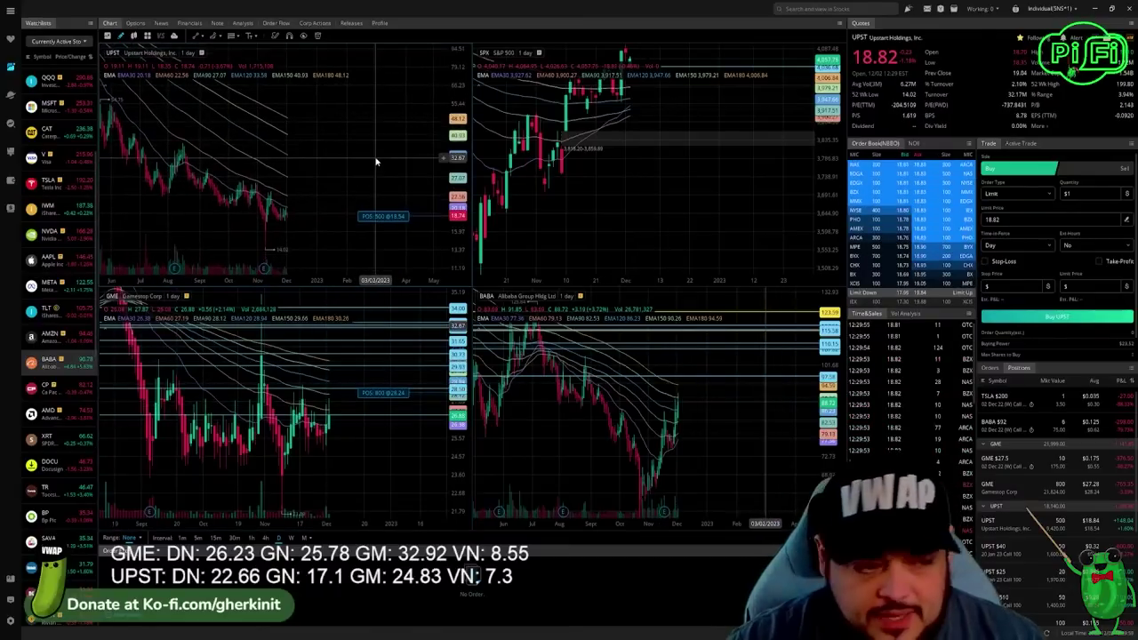
- Sketch pink downtrend strokes on UPST's daily chart, then set all charts to 4-hour bars
{"action": "left_click_drag", "start_coordinate": [117, 93], "coordinate": [300, 210]}
{"action": "left_click_drag", "start_coordinate": [107, 182], "coordinate": [302, 233]}
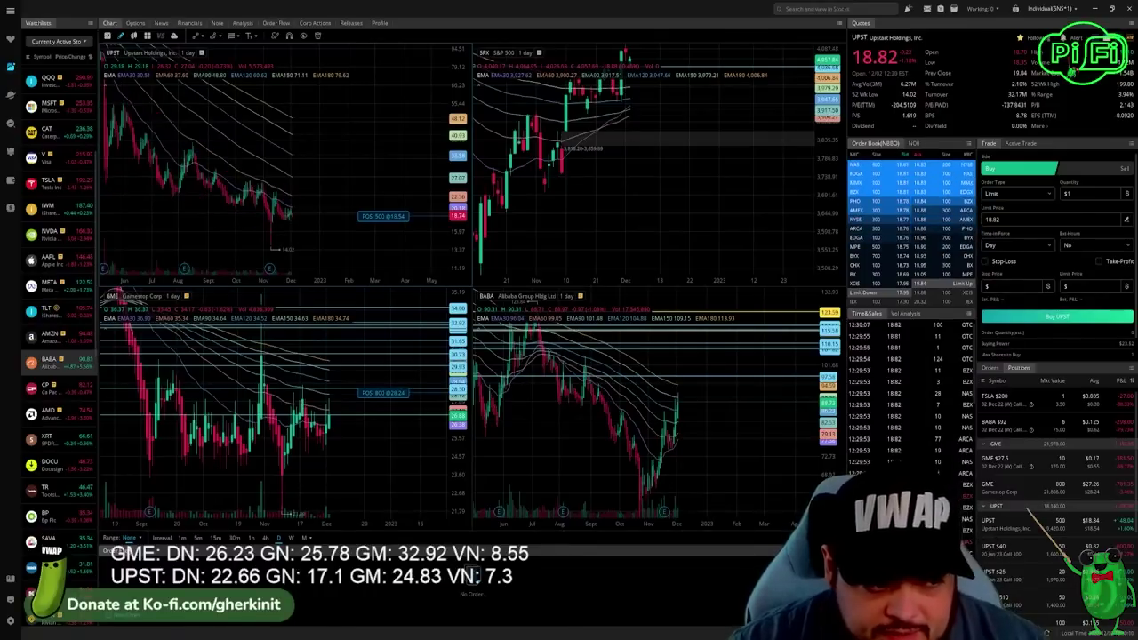
{"action": "mouse_move", "coordinate": [267, 217]}
{"action": "left_mouse_down"}
{"action": "mouse_move", "coordinate": [295, 210]}
{"action": "mouse_move", "coordinate": [299, 219]}
{"action": "left_mouse_up"}
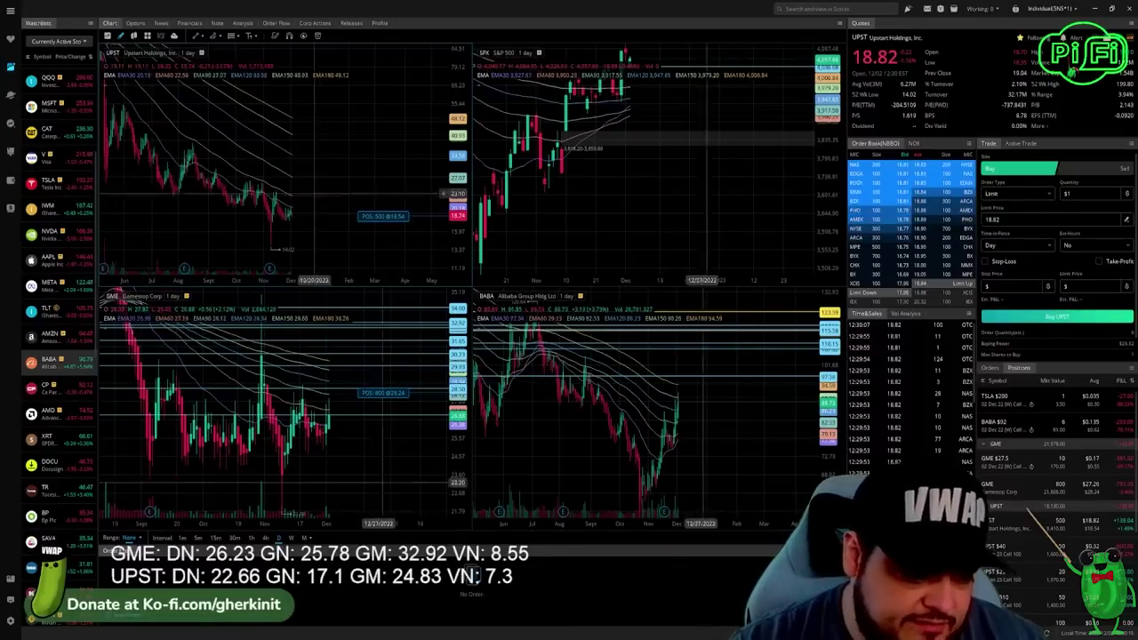
{"action": "key", "text": "4"}
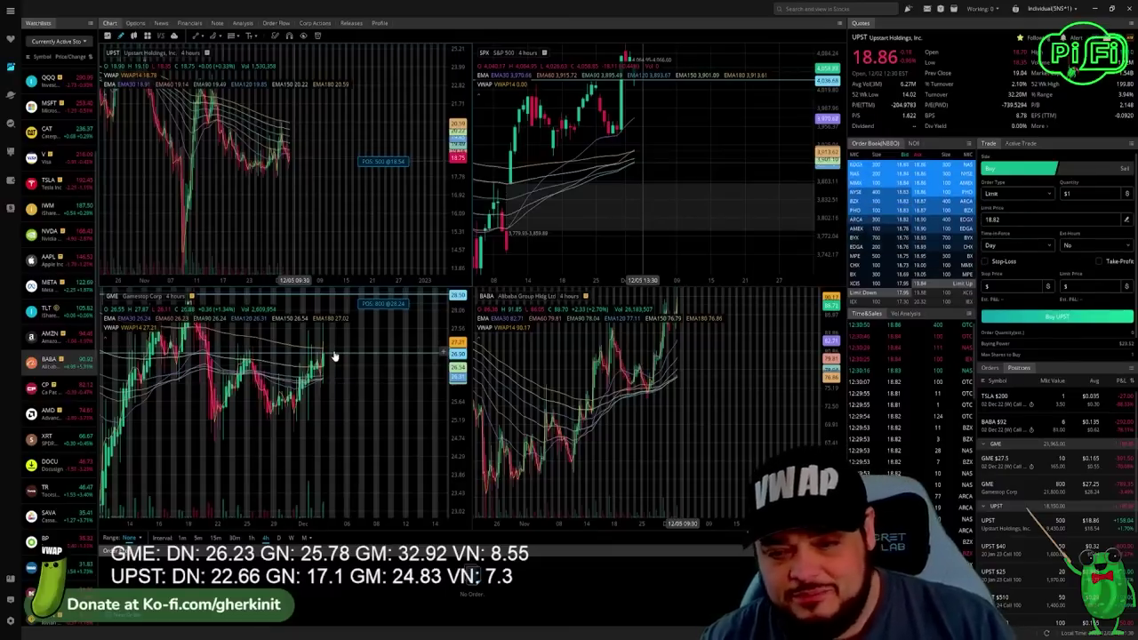
- Set the UPST, SPX, GME and BABA charts back to 1-minute bars
{"action": "key", "text": "1"}
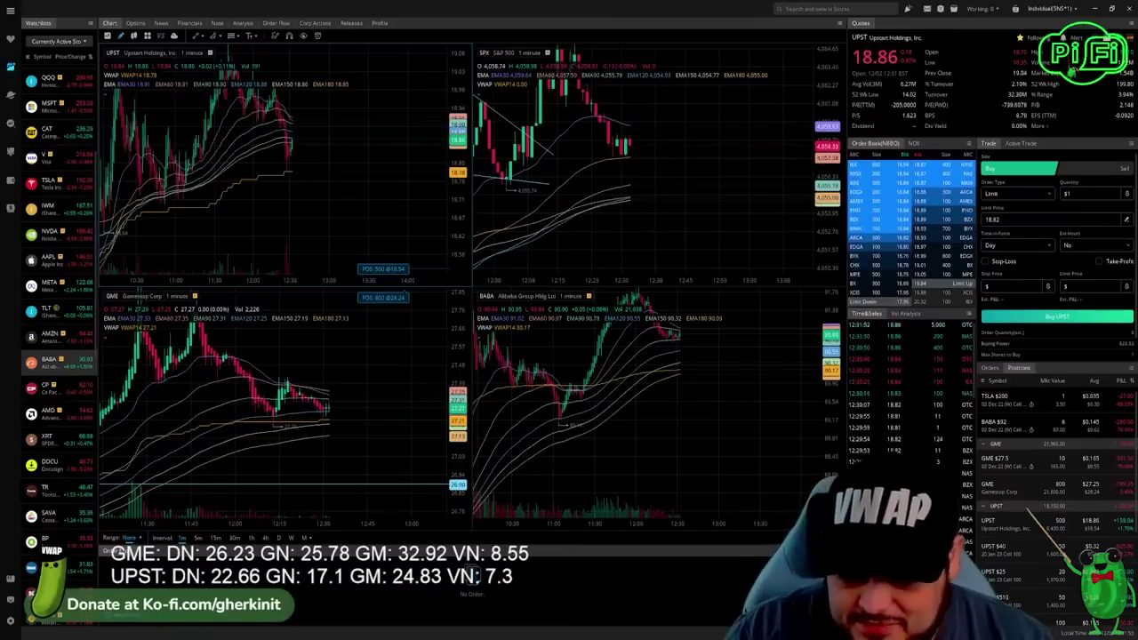